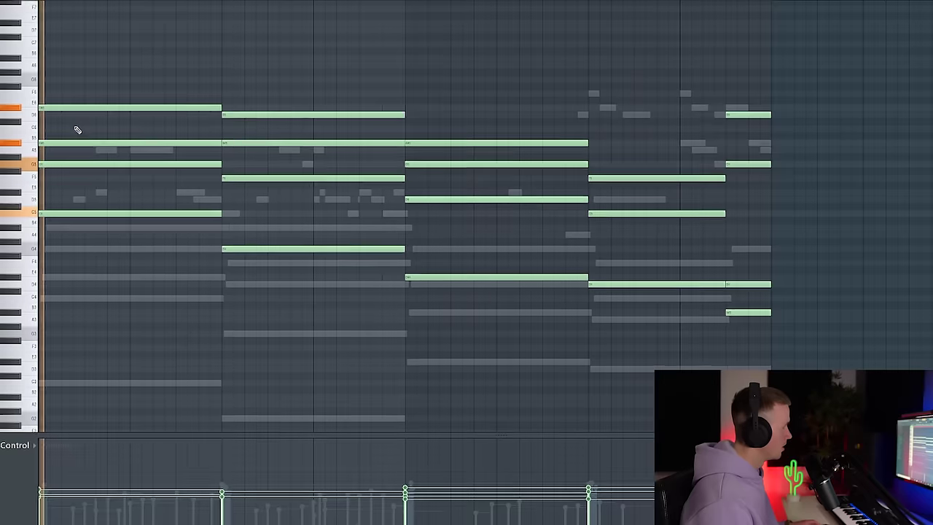
Step: Add an A6 note above the chord that starts the last two bars of the melody pattern
scroll(45, 140, up, 1)
scroll(81, 143, down, 1)
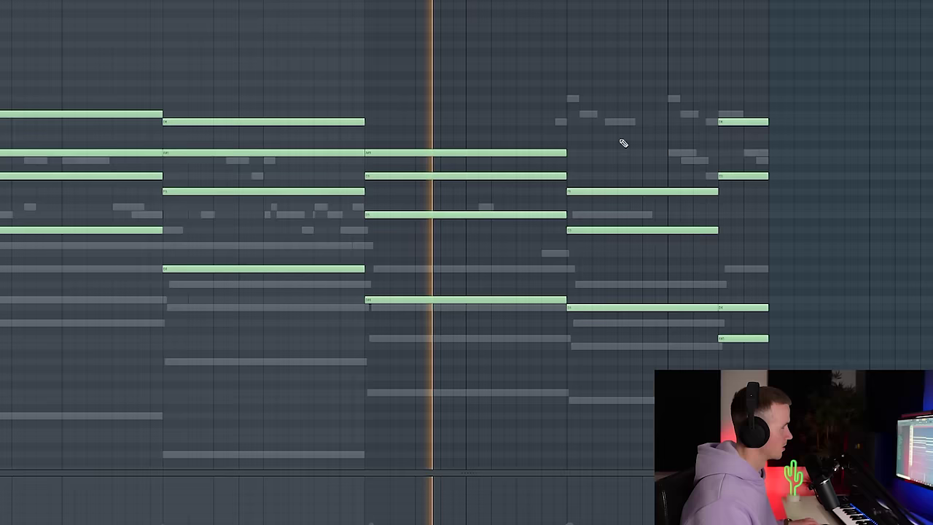
ctrl+scroll(610, 143, up, 2)
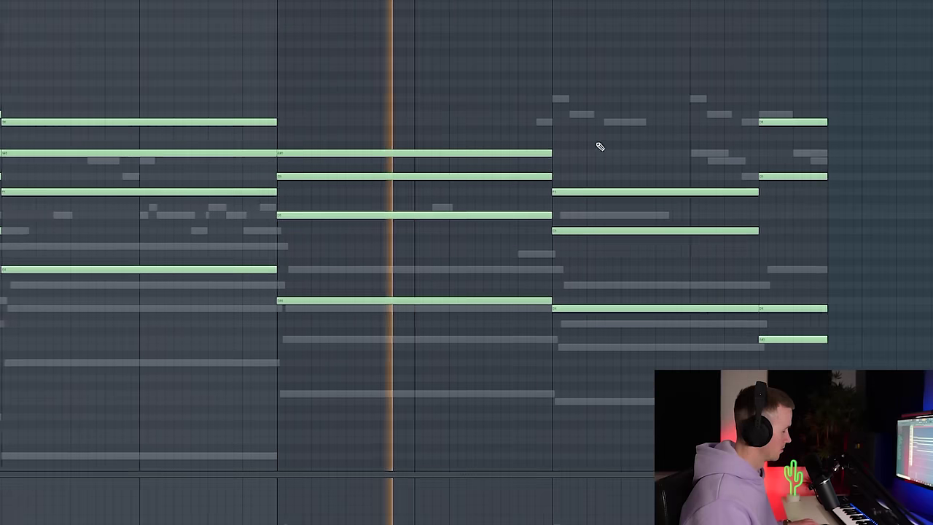
alt+scroll(633, 70, up, 2)
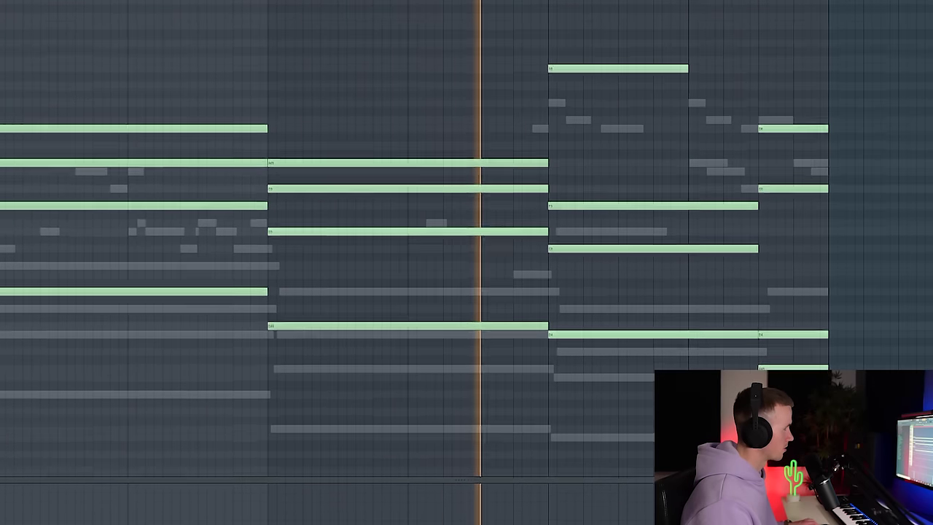
scroll(679, 73, up, 1)
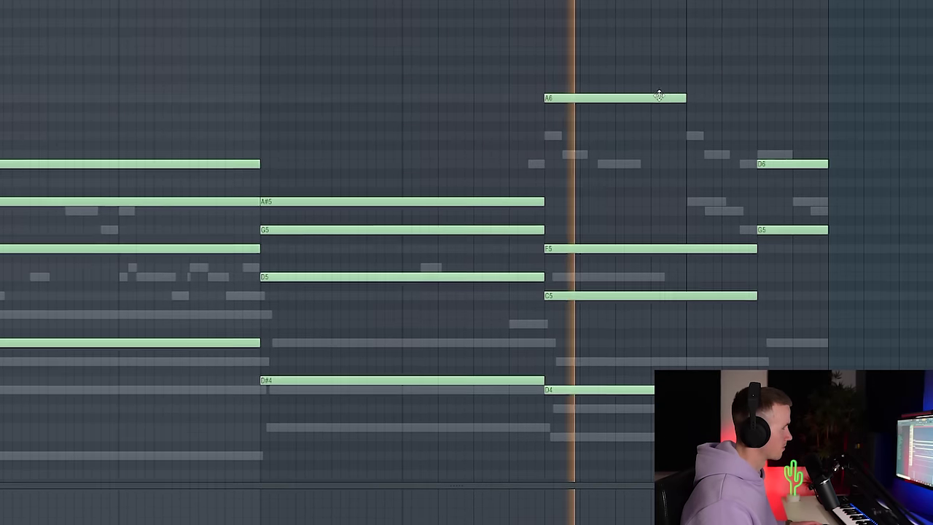
Step: Add a C7 note right after the A6, shortened to end where the last chord starts, and a G6 note above that chord
click(688, 89)
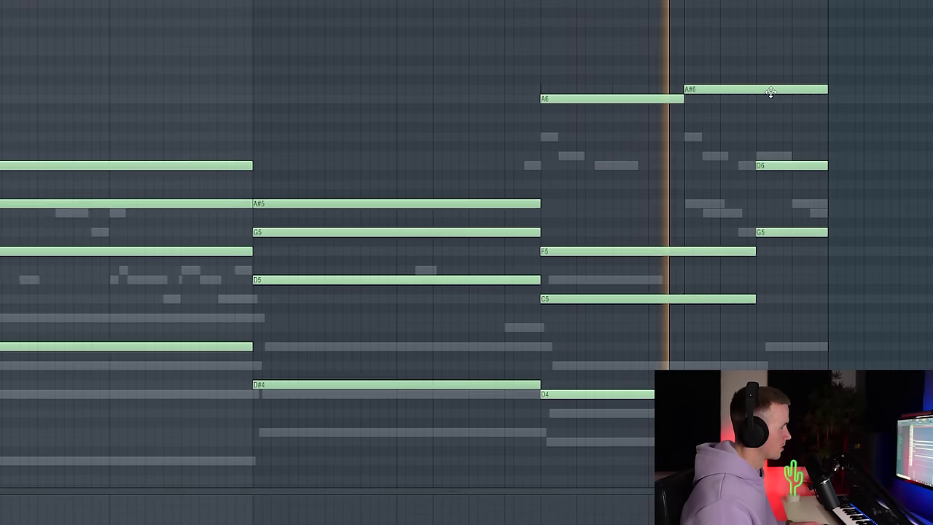
drag(770, 91, 769, 48)
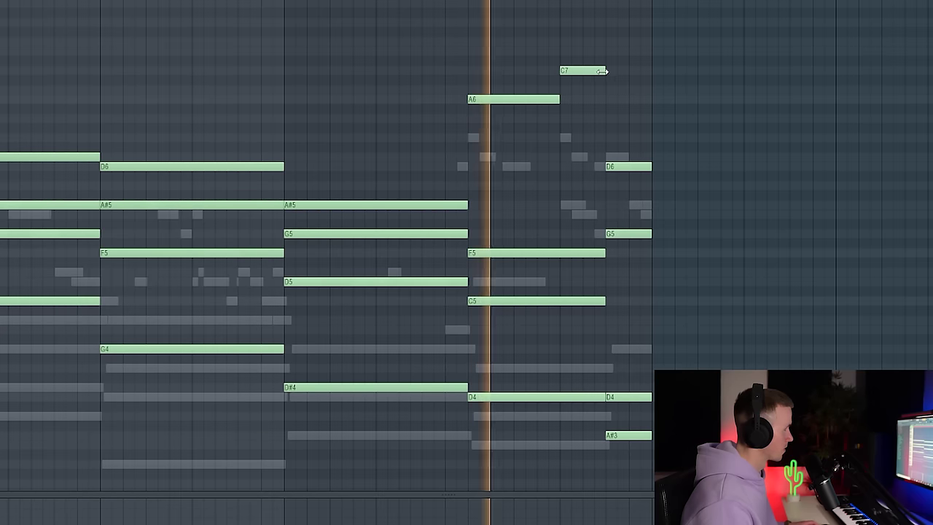
scroll(616, 95, up, 1)
click(609, 118)
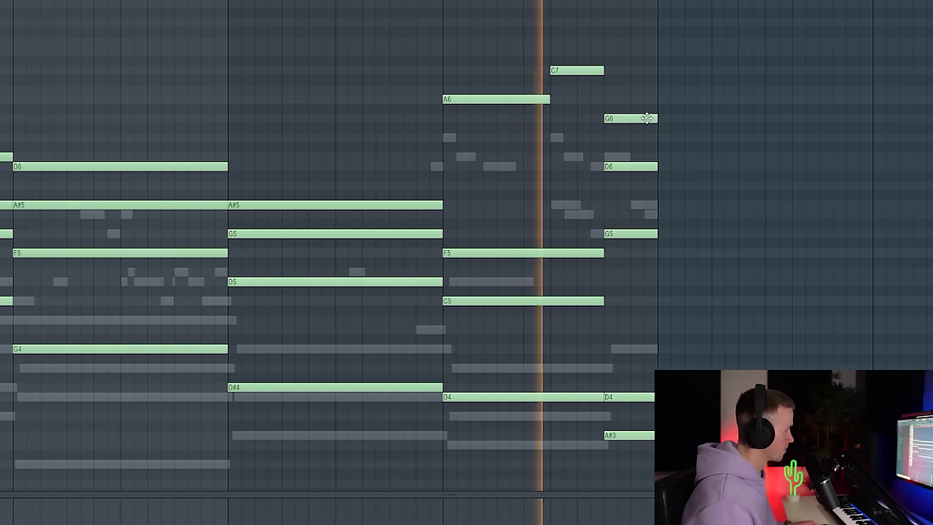
scroll(639, 98, down, 1)
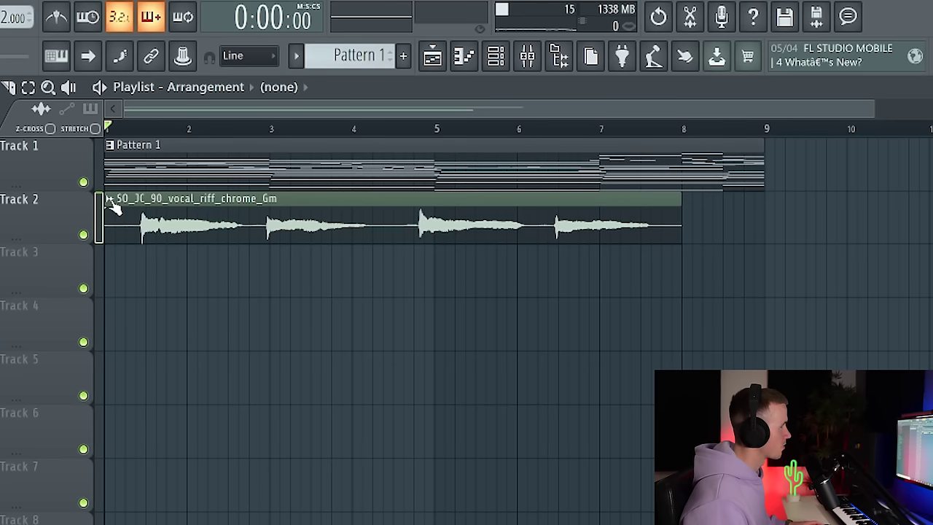
Step: Fit the SO_JC_90_vocal_riff_chrome_Gm clip on Track 2 to the project tempo by entering 90 BPM as its source tempo
click(109, 200)
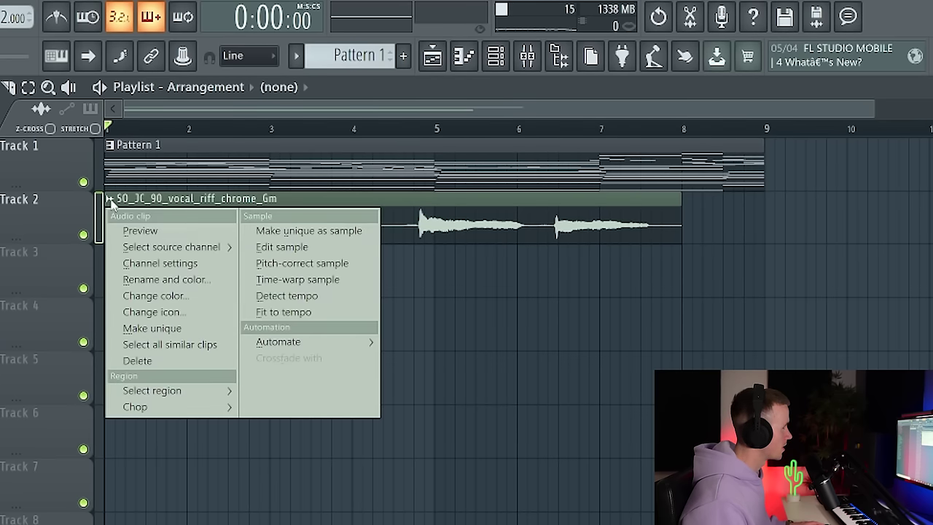
click(323, 314)
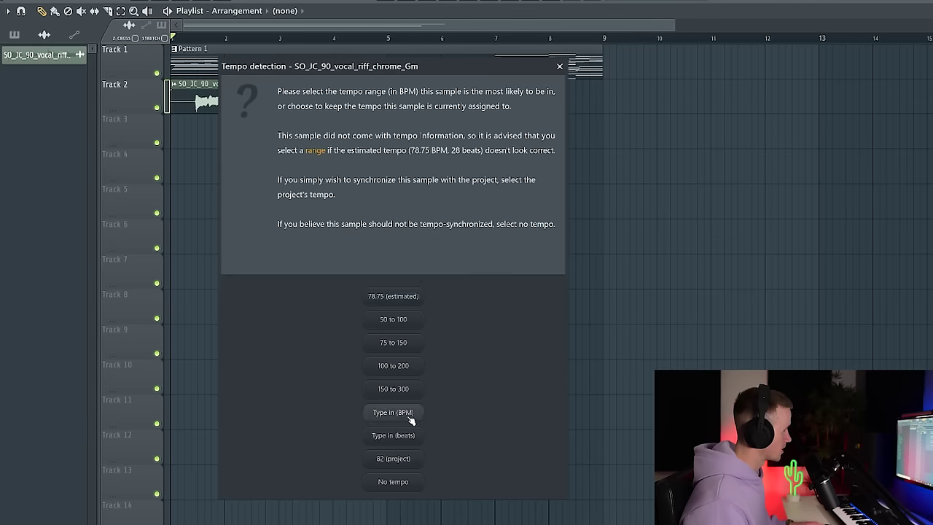
click(410, 417)
text(9)
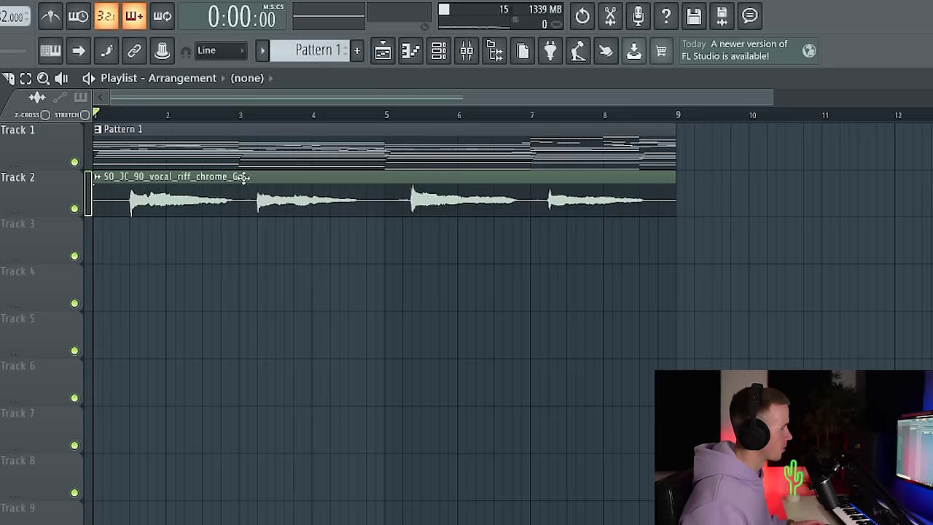
Step: Play the arrangement from the start to check how the stretched vocal riff sits against Pattern 1
key(space)
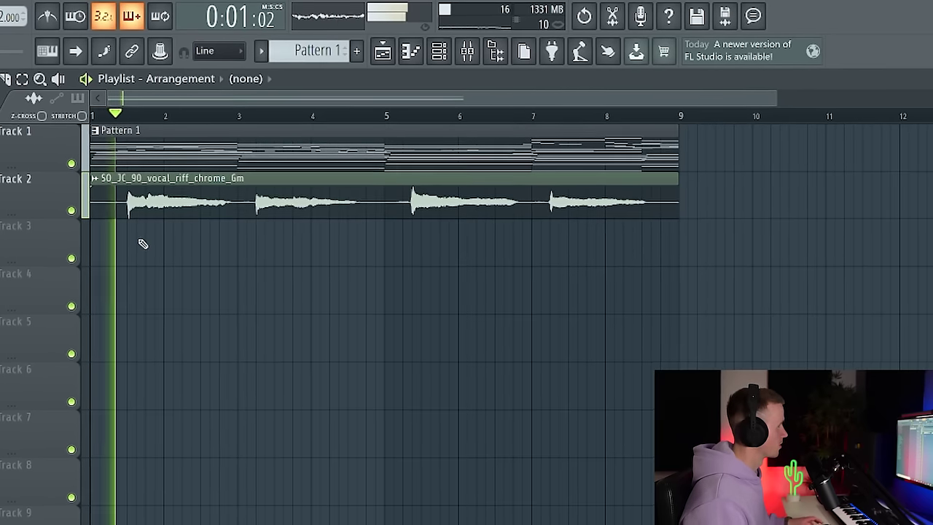
scroll(116, 246, up, 4)
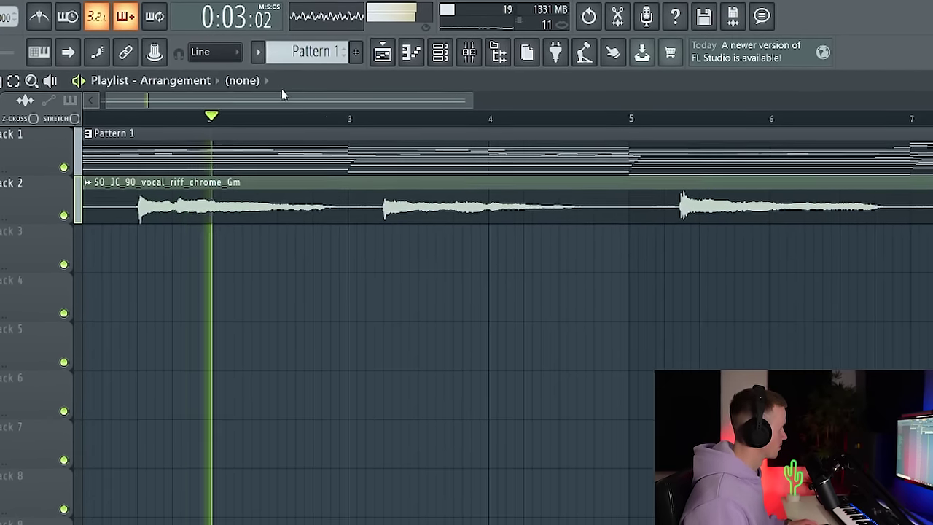
scroll(375, 265, down, 3)
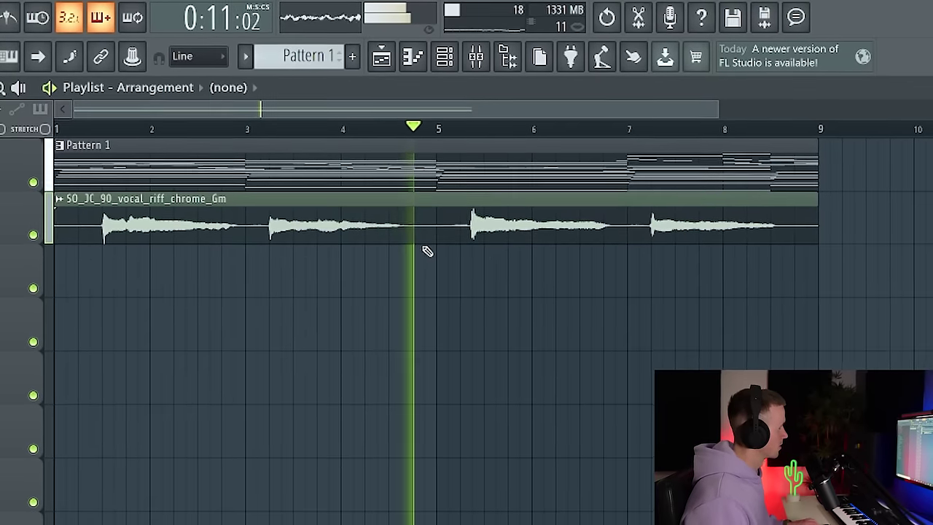
scroll(428, 252, down, 1)
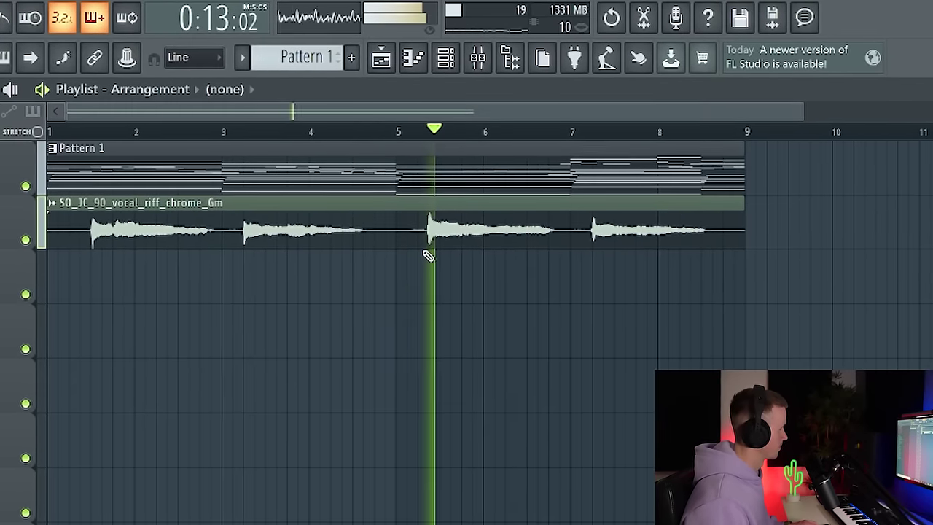
key(space)
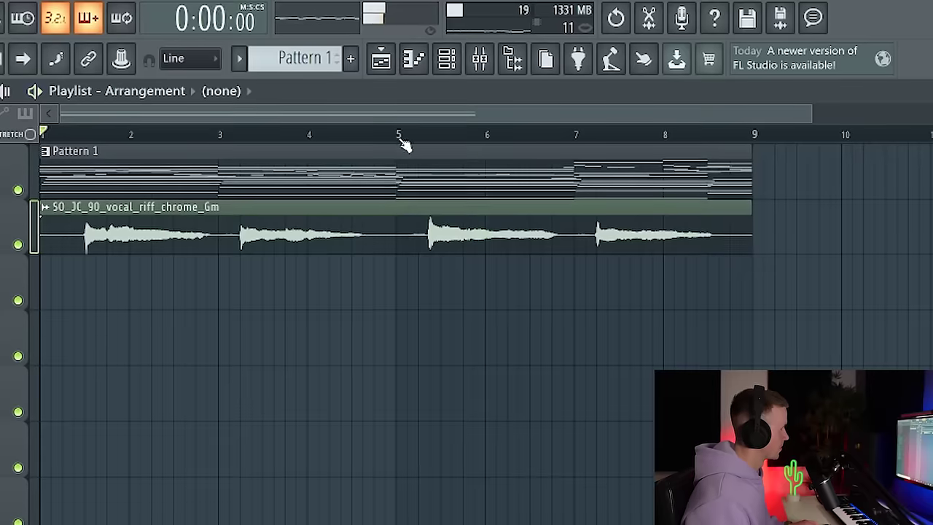
Step: Delete the vocal slice just before the last phrase and move the last phrase so it starts at bar 7
scroll(475, 264, up, 2)
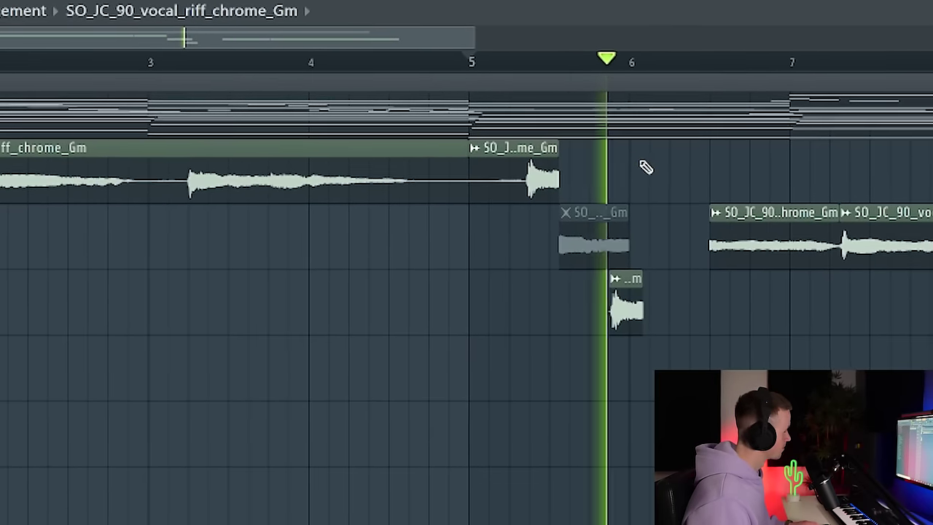
right_click(761, 221)
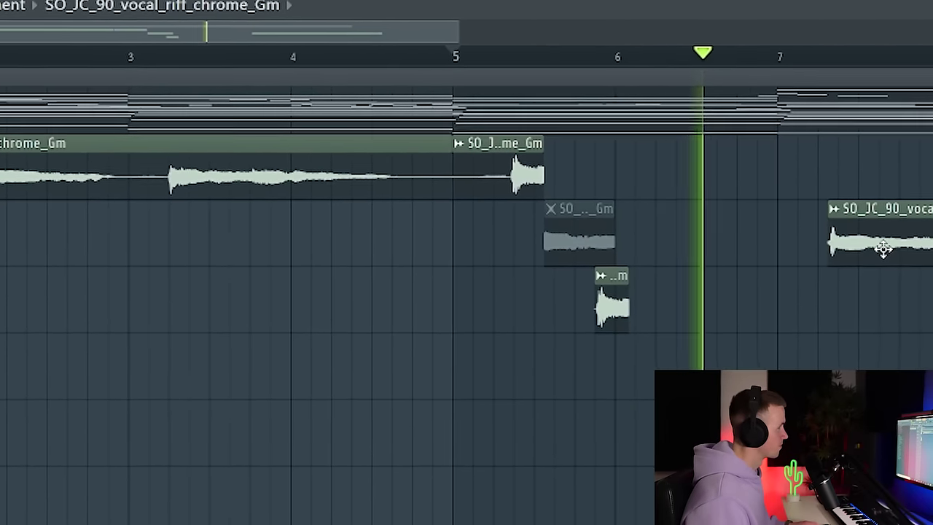
drag(883, 248, 830, 253)
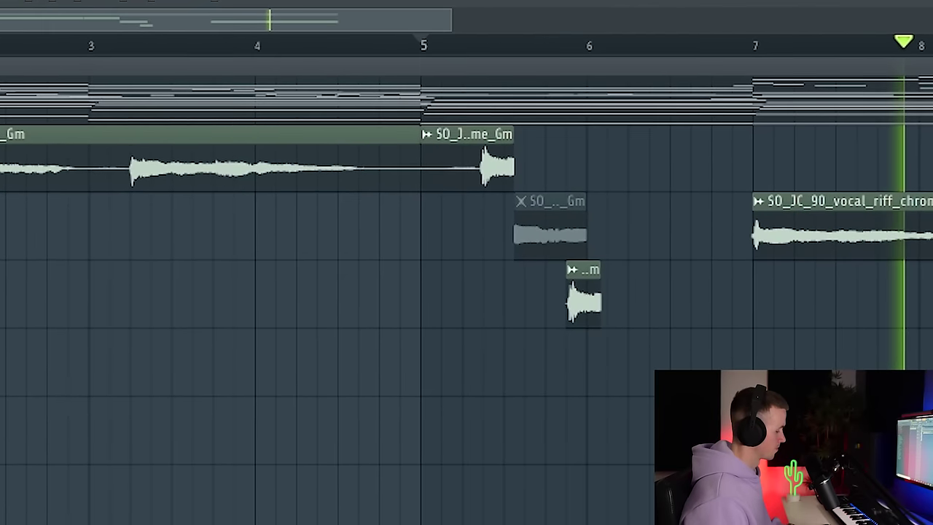
scroll(426, 424, down, 1)
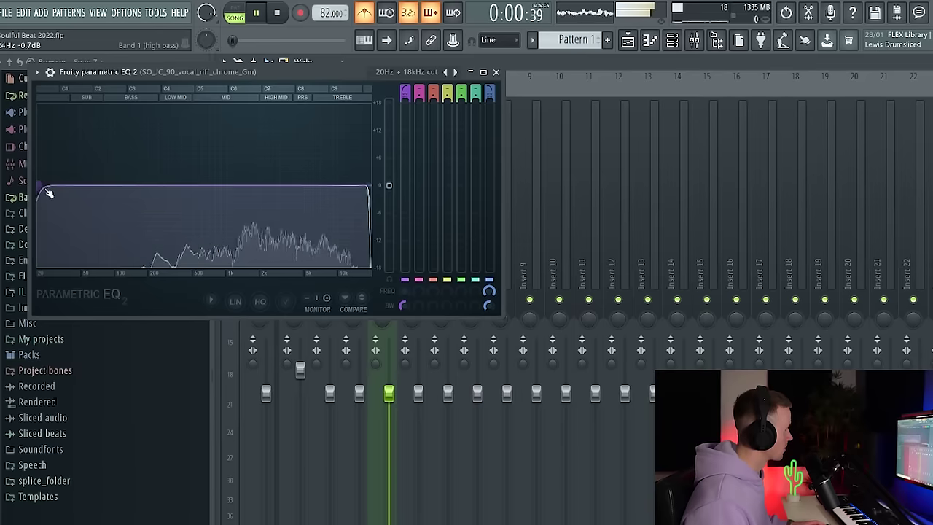
Step: Adjust the high-pass band of the vocal's Fruity parametric EQ 2 and lower the input volume of its Fruity delay 2
drag(172, 185, 184, 190)
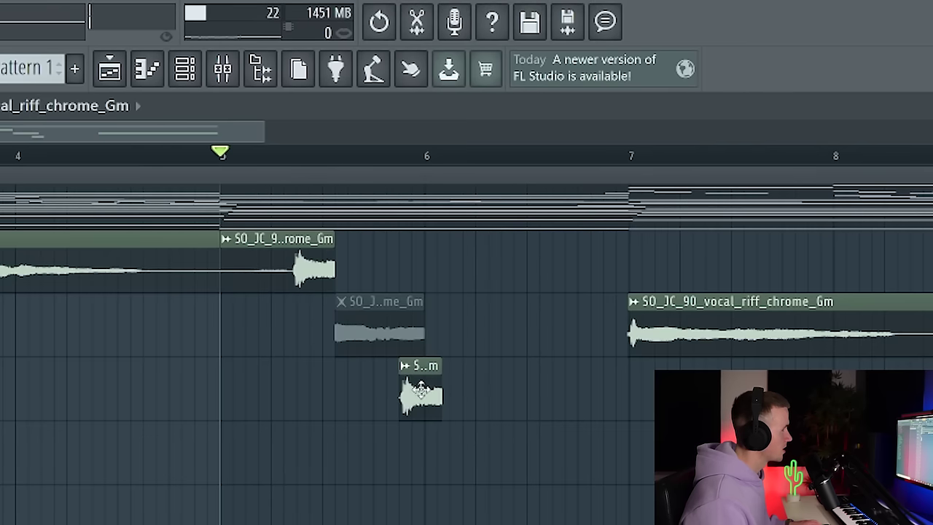
scroll(350, 328, down, 2)
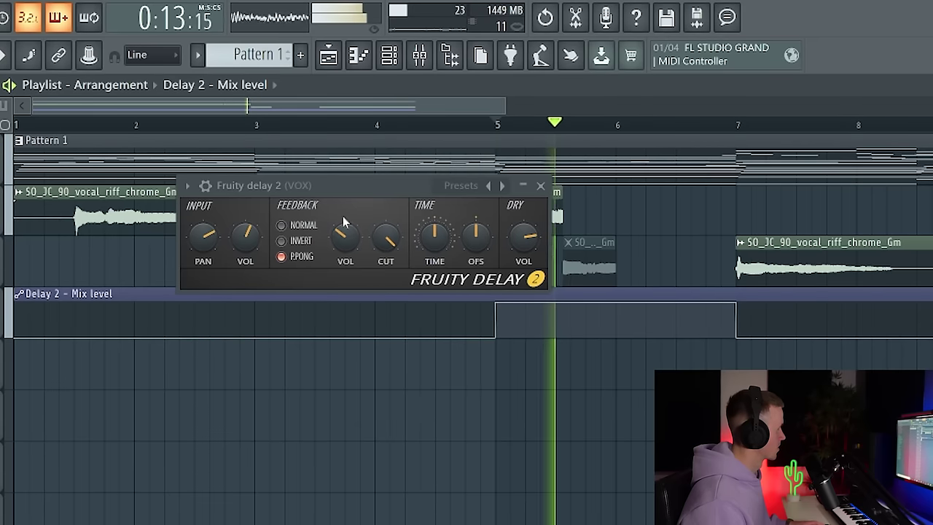
drag(249, 238, 247, 254)
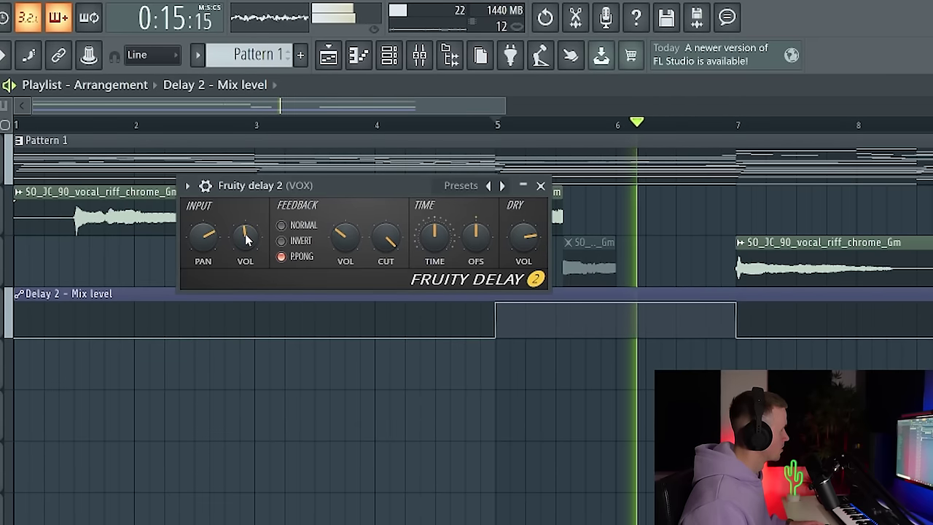
click(542, 186)
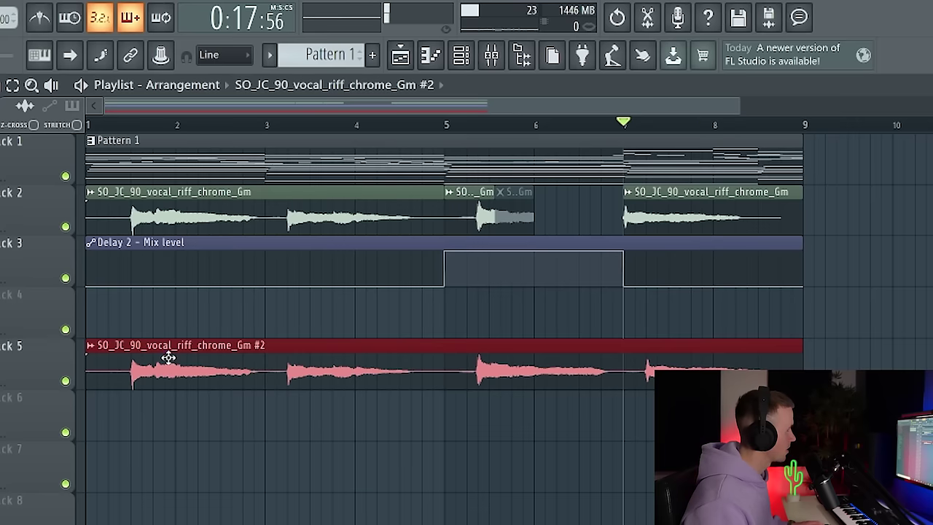
Step: Reverse the duplicate vocal clip on Track 5 and shift it later until its first swell ends at bar 9
double_click(168, 357)
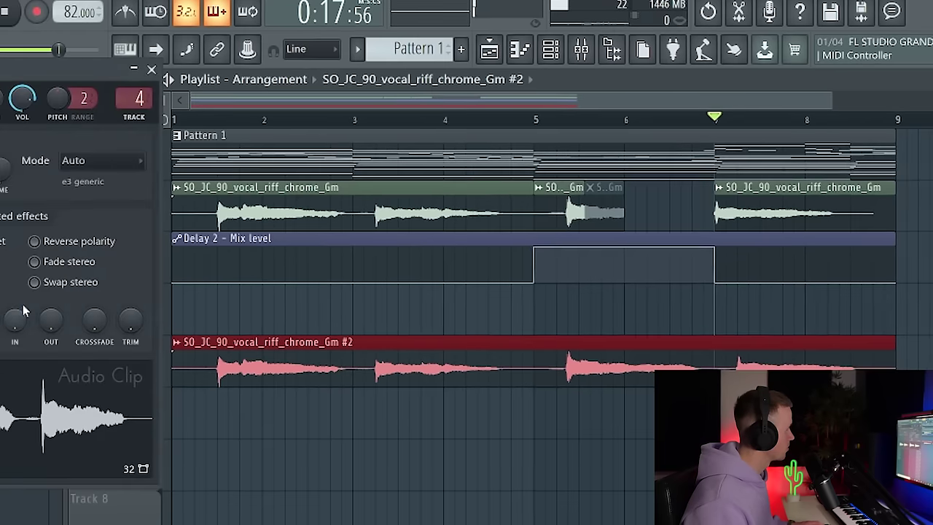
click(551, 43)
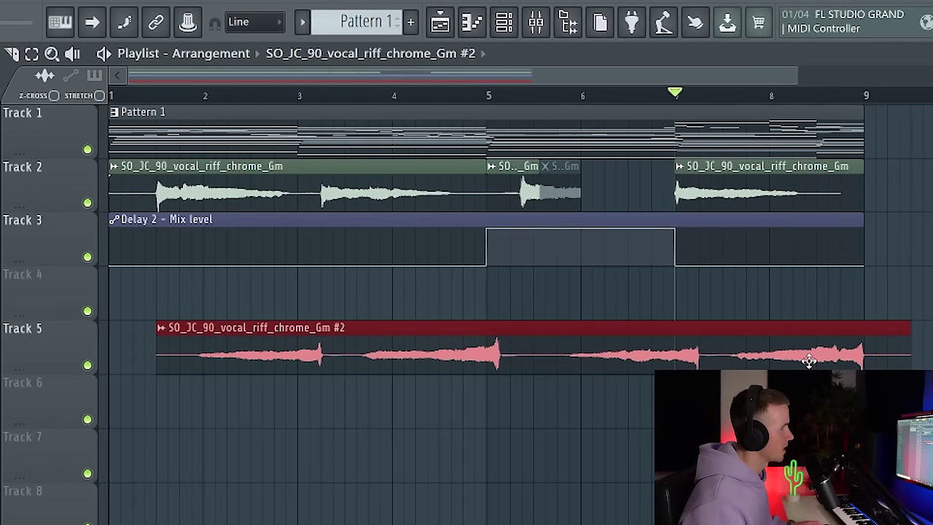
drag(810, 361, 895, 352)
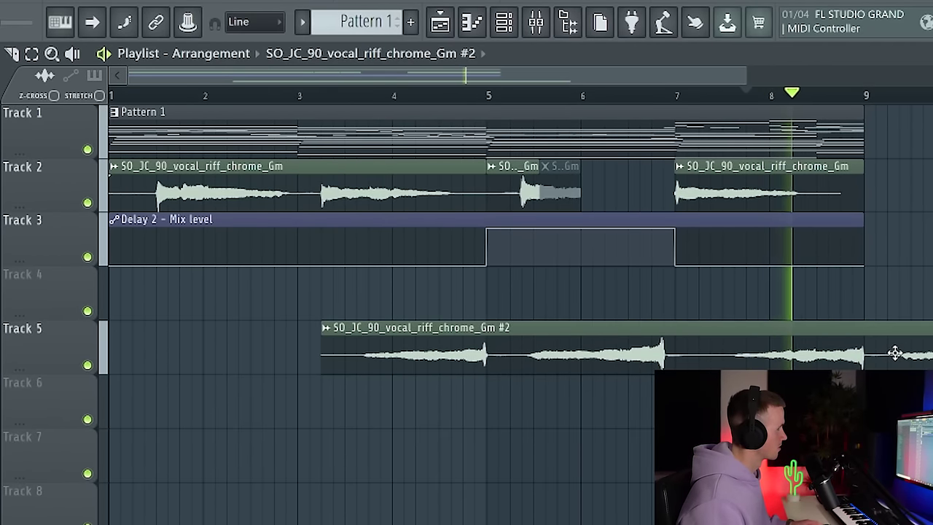
drag(895, 353, 932, 353)
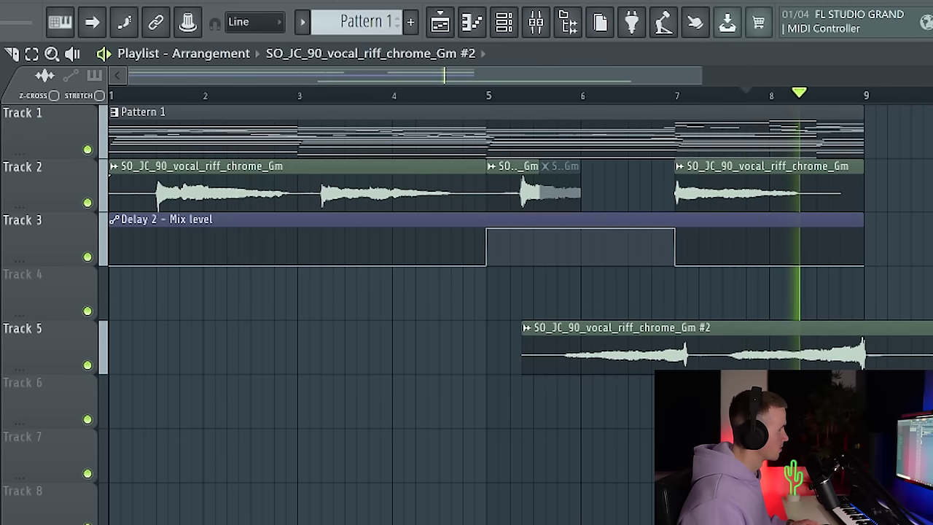
drag(916, 350, 932, 349)
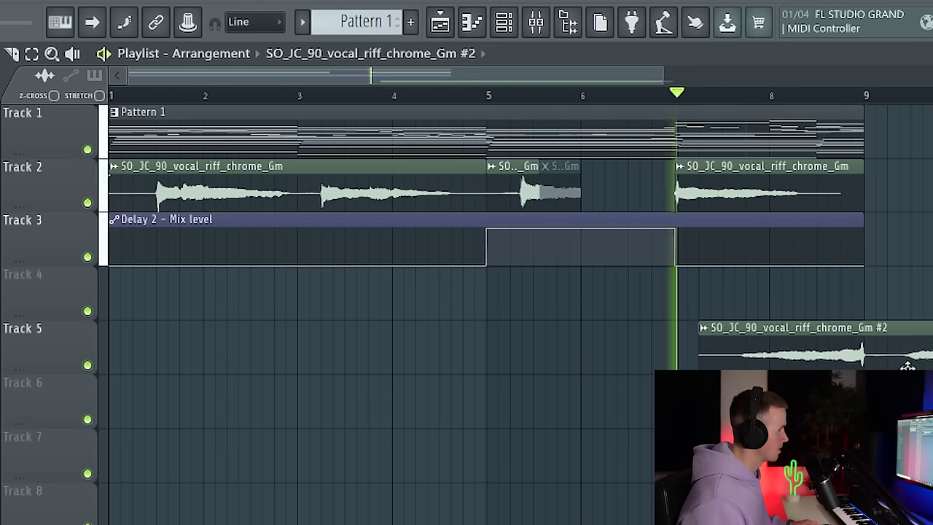
Step: Slice the reversed vocal clip at bar 9 and delete the part after the cut
key(c)
drag(877, 329, 877, 339)
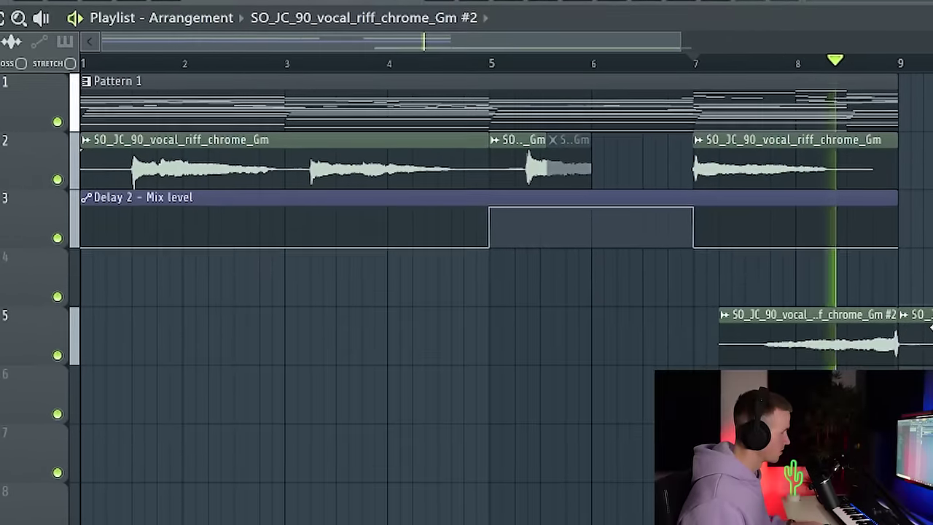
right_click(930, 332)
scroll(927, 331, down, 1)
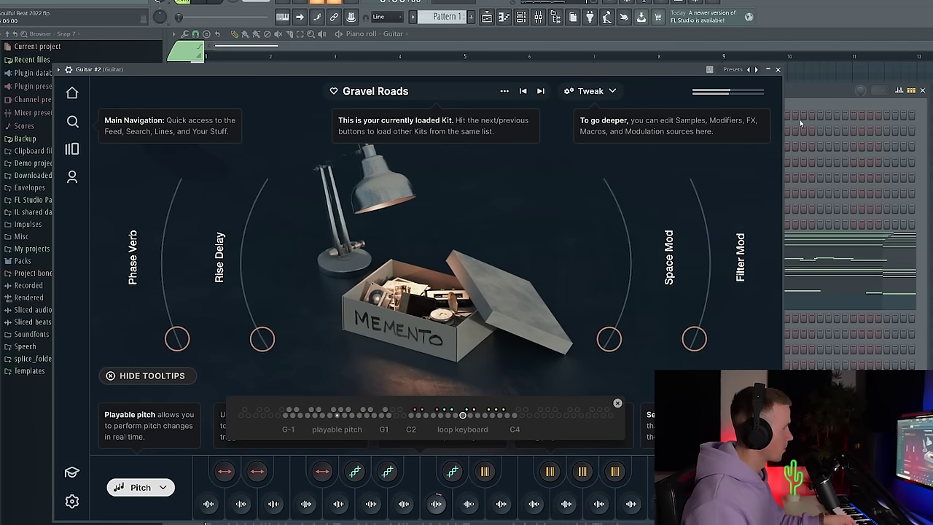
Step: Close the Gravel Roads guitar instrument and delete the short C5 note crossing bar 5 from its part
click(779, 71)
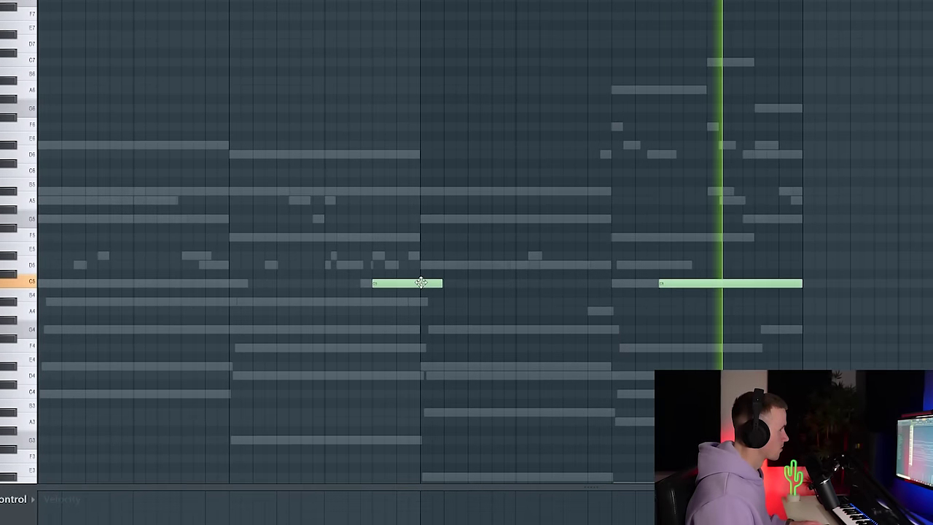
right_click(417, 285)
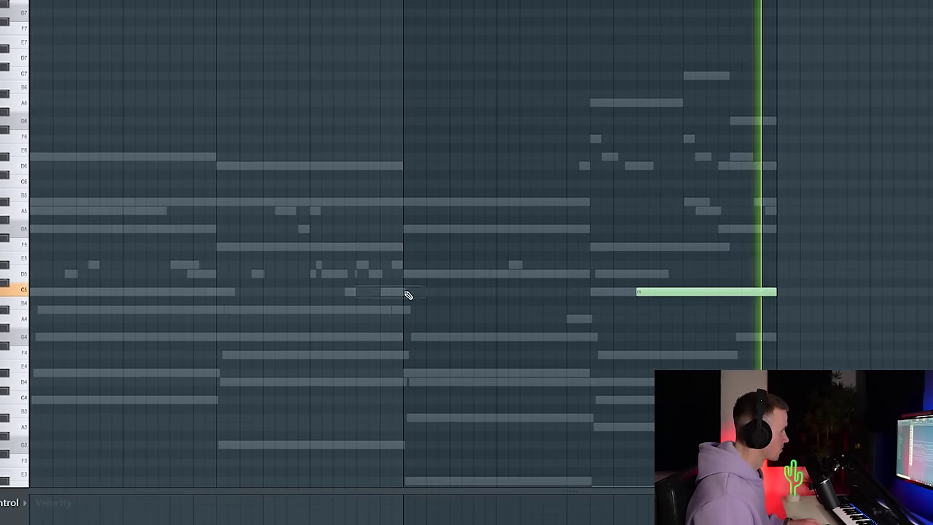
key(F6)
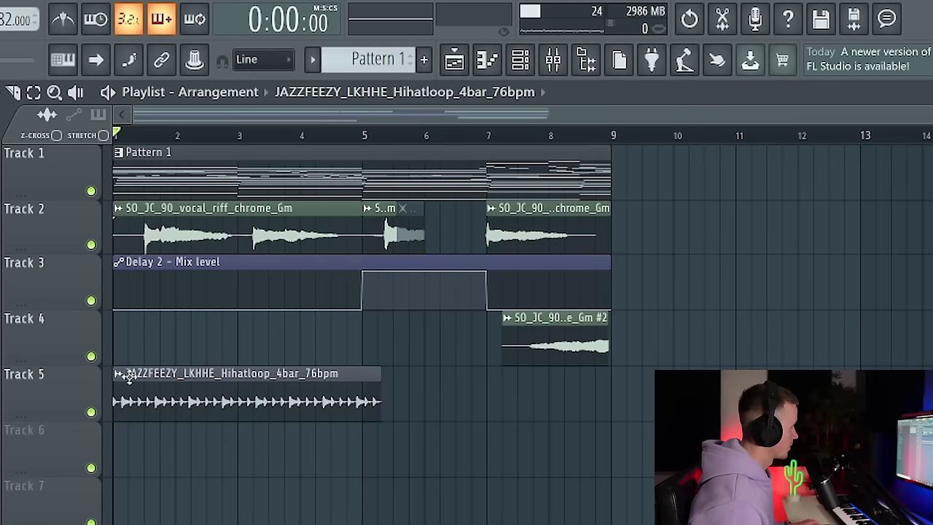
Step: Fit the JAZZFEEZY_LKHHE_Hihatloop_4bar_76bpm clip on Track 5 to the project tempo so it spans four bars
click(121, 373)
click(295, 492)
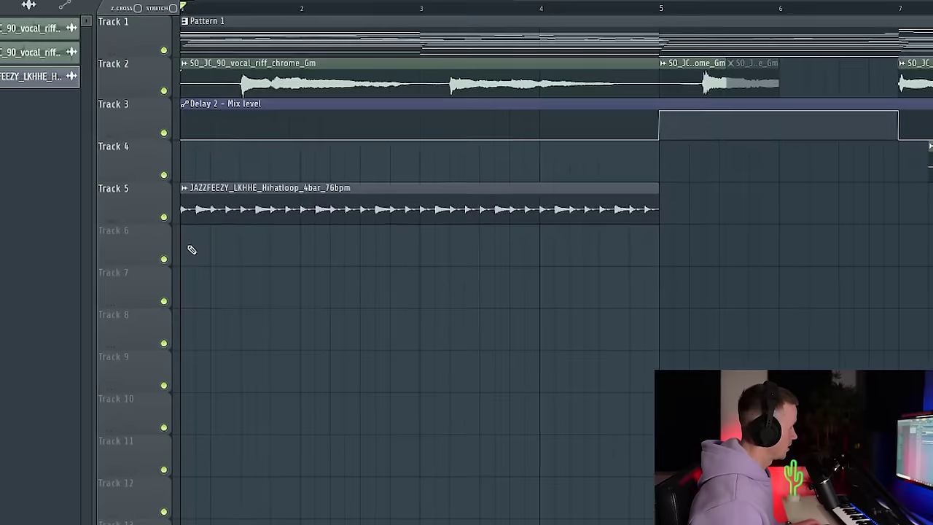
Step: Fill the gap in bar 1 of the Track 5 hi-hat loop with a copy of the short single-hit slice
key(space)
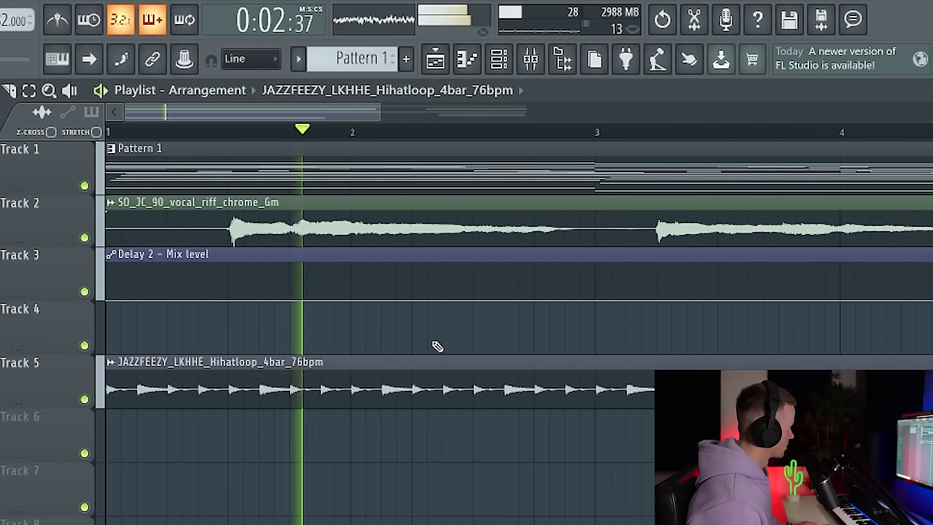
key(space)
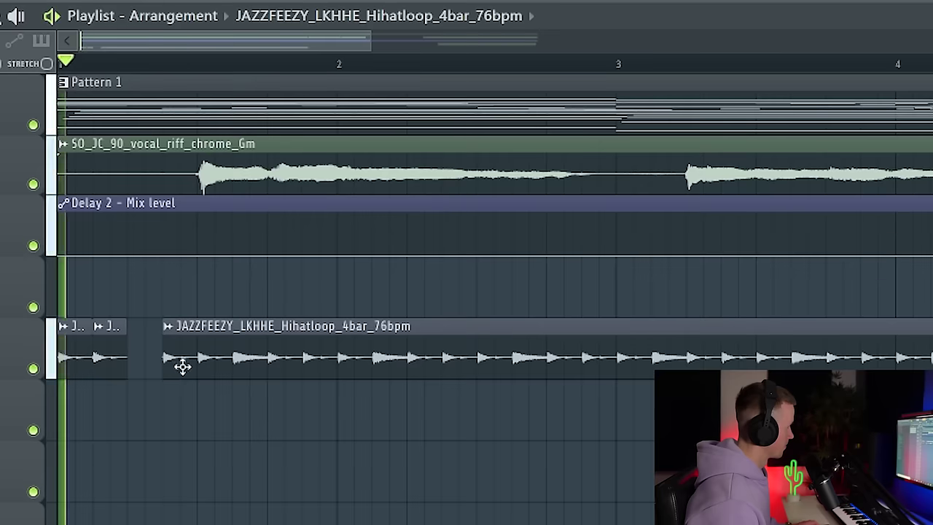
key(space)
key(space)
drag(82, 363, 145, 368)
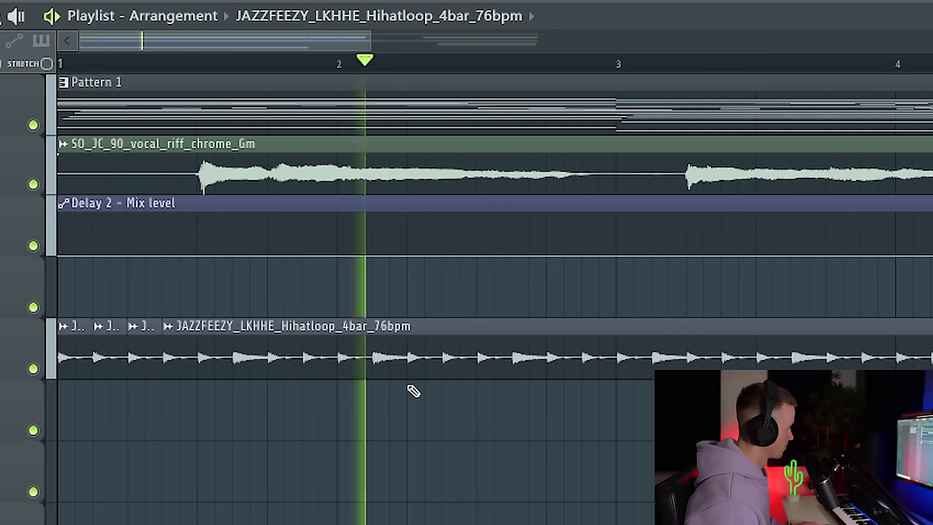
Step: Slice the Track 5 hi-hat loop at bar 2 and delete everything after the cut
key(space)
key(space)
shift+right_click(350, 364)
right_click(409, 369)
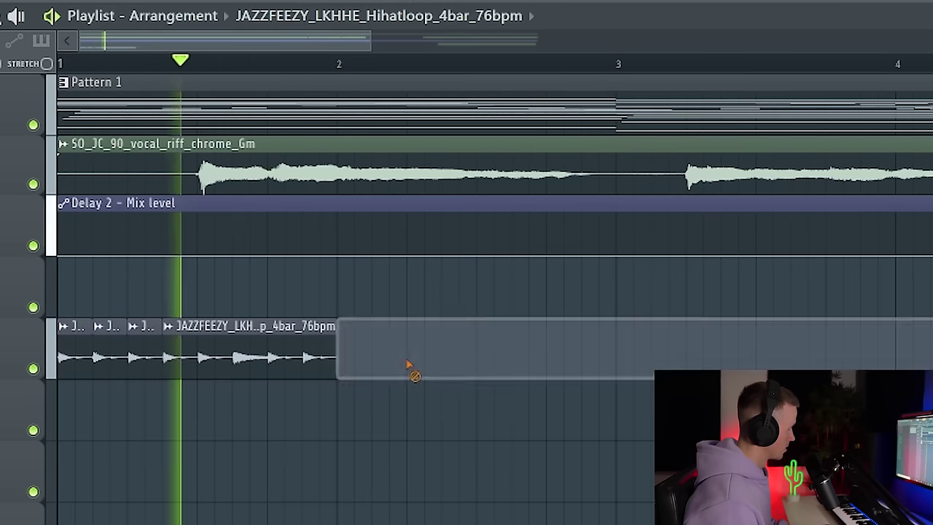
Step: Duplicate all the bar 1 hi-hat slices on Track 5 into bar 2
drag(425, 358, 77, 385)
key(space)
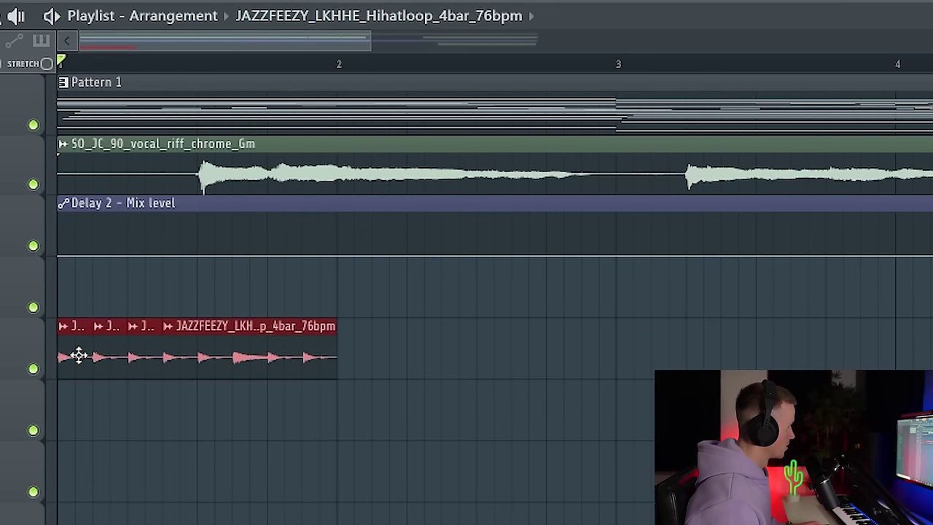
key(space)
key(ctrl+b)
ctrl+scroll(391, 430, down, 2)
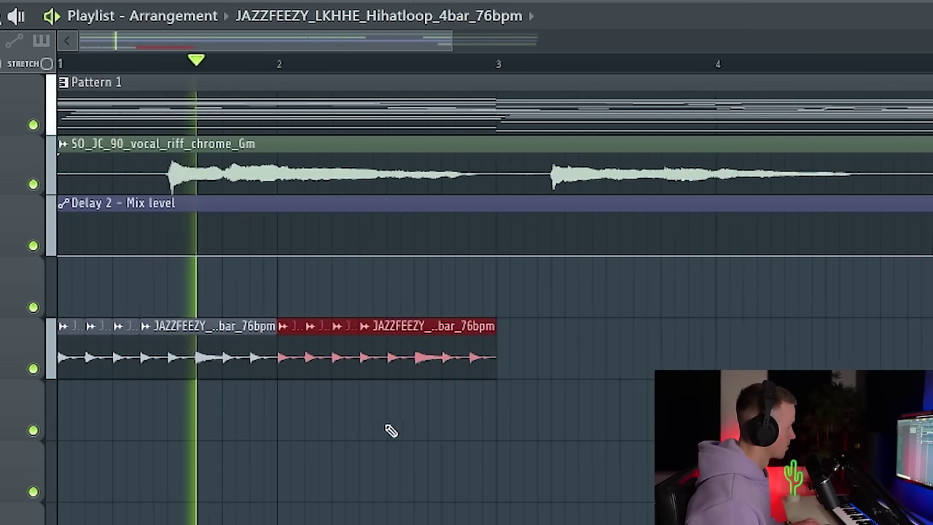
Step: Rework the end of the hi-hat chop on Track 5, filling the gap before bar 3 with a copied short slice
ctrl+click(384, 431)
right_click(381, 430)
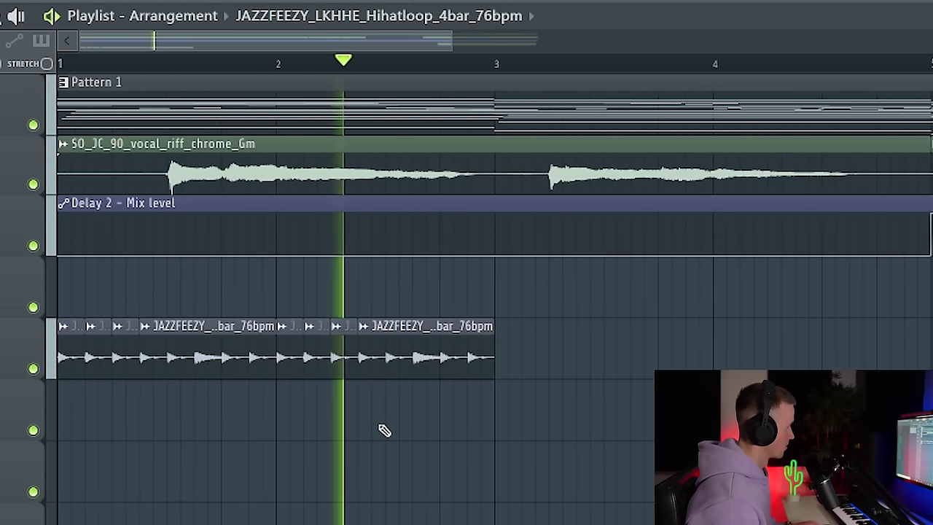
click(389, 364)
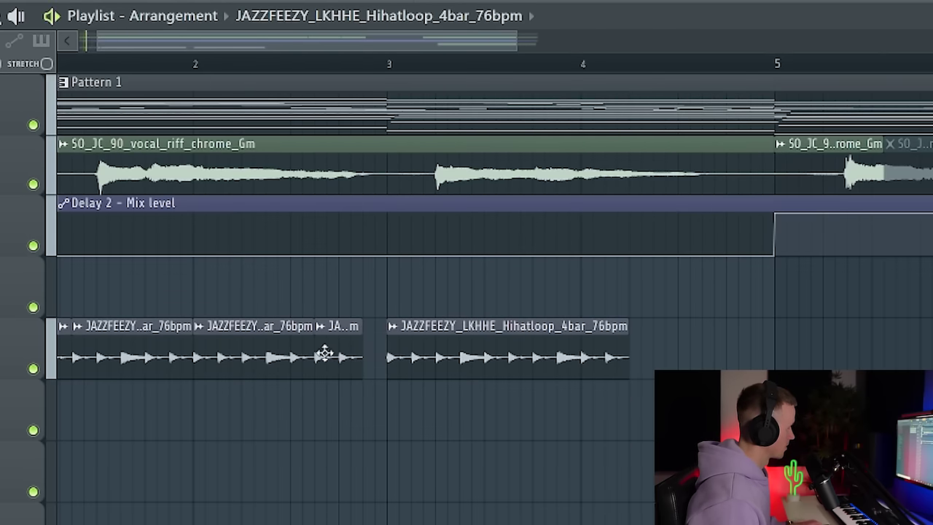
key(space)
drag(358, 355, 370, 358)
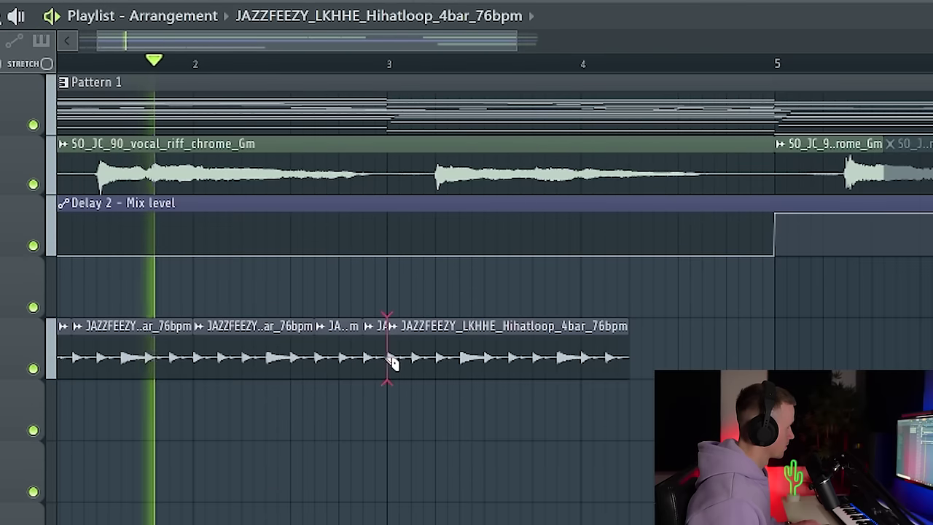
Step: Duplicate the two-bar hi-hat chop into bars 3 and 4, and select the whole four-bar pattern
scroll(583, 363, down, 2)
drag(478, 357, 61, 357)
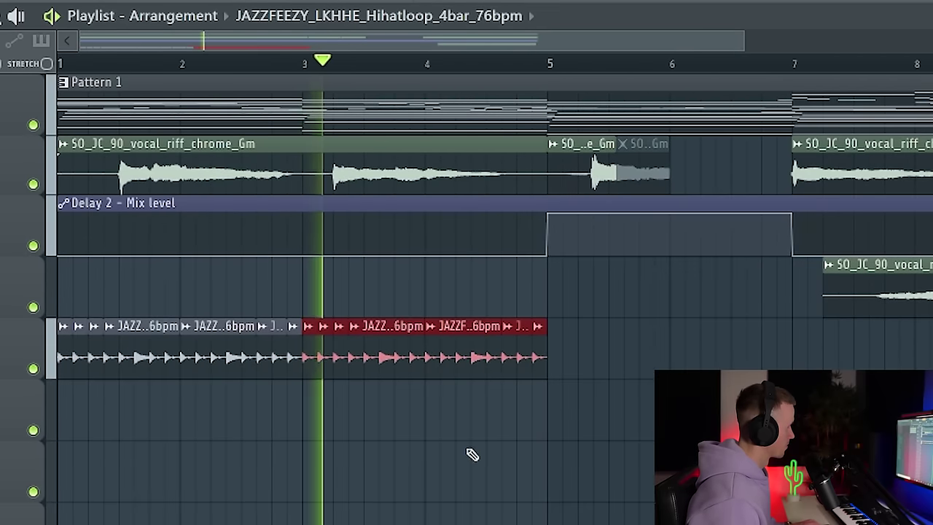
scroll(473, 454, down, 2)
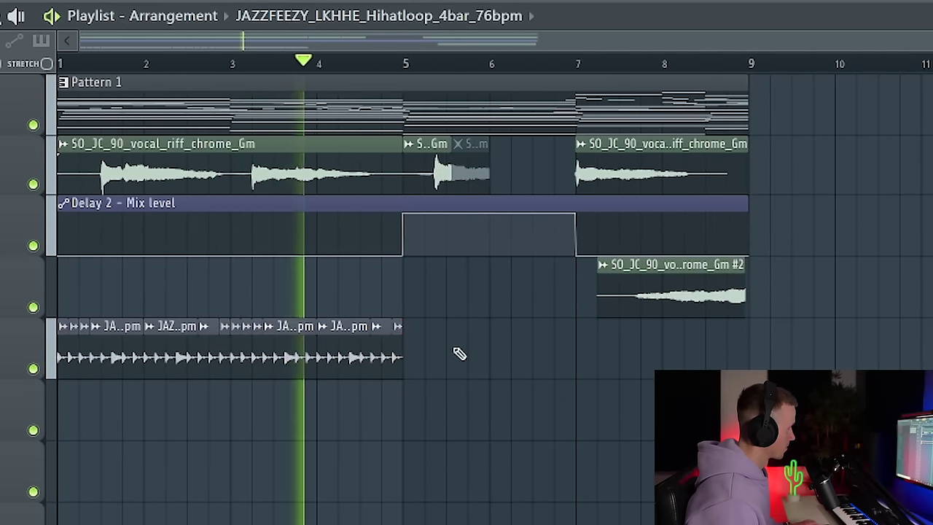
drag(61, 360, 357, 367)
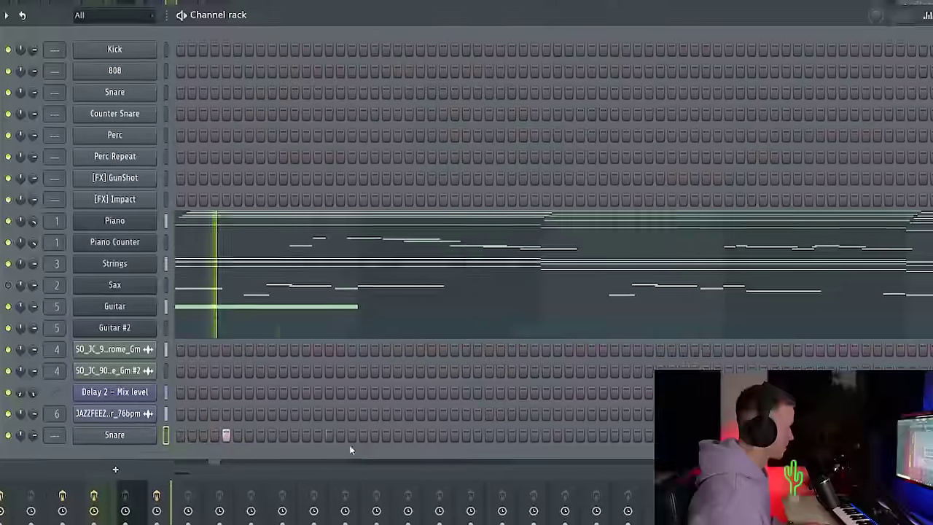
Step: Add hits to the new bottom Snare channel on steps 13, 21, 29, 32, 37, 45, 53, 61 and 64
click(306, 427)
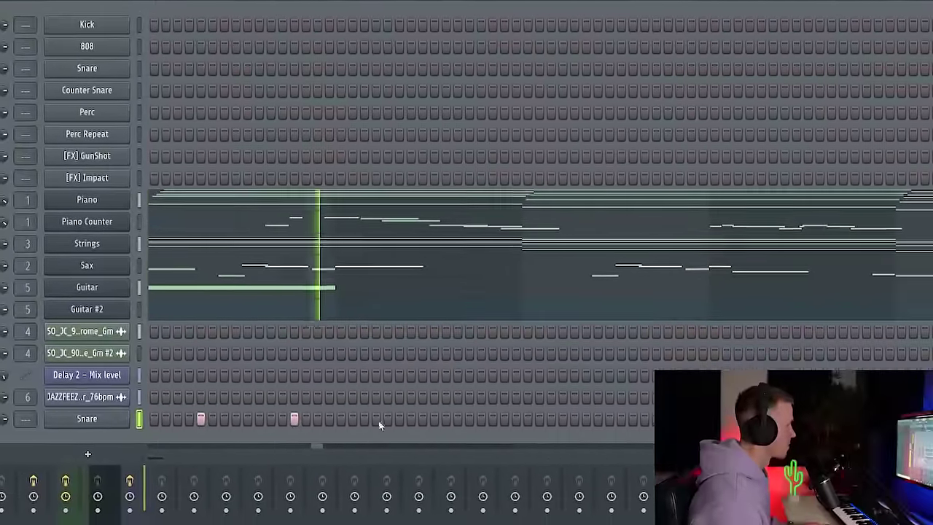
click(399, 427)
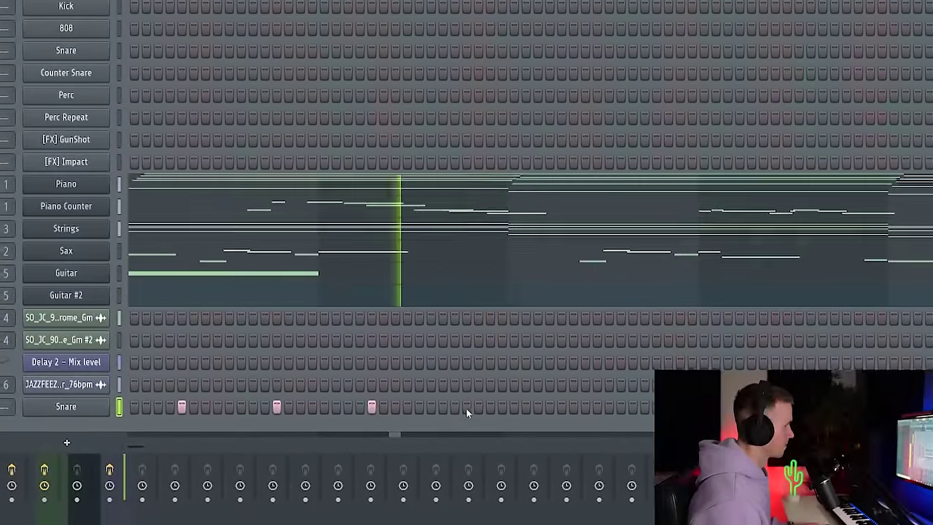
click(472, 410)
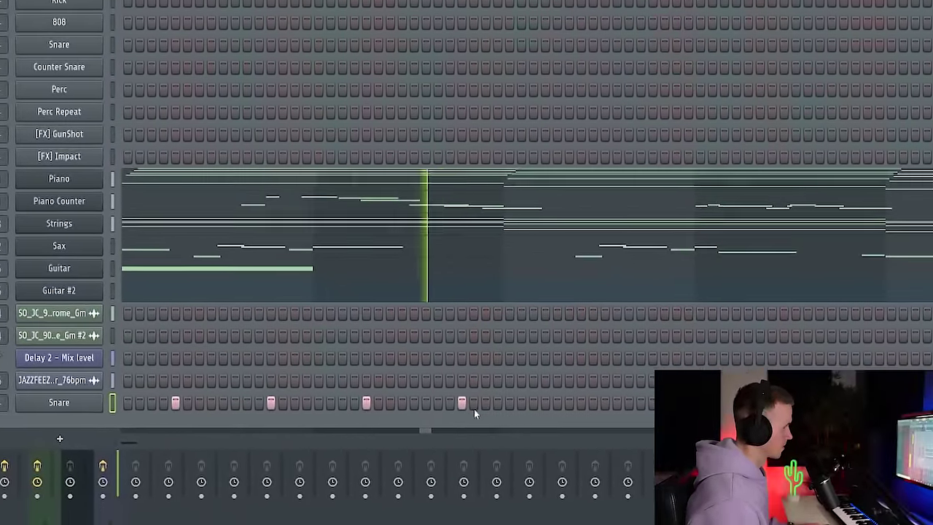
click(507, 411)
click(549, 395)
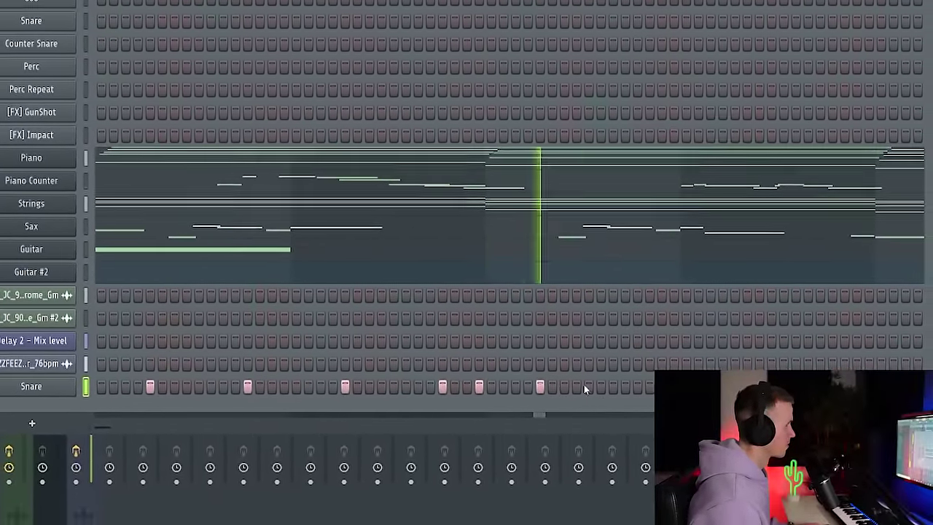
click(646, 395)
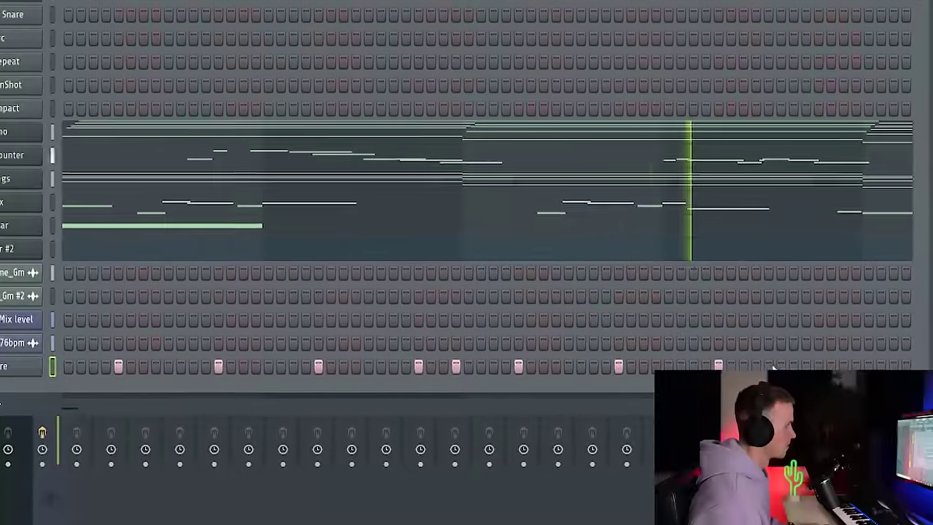
click(729, 378)
click(816, 363)
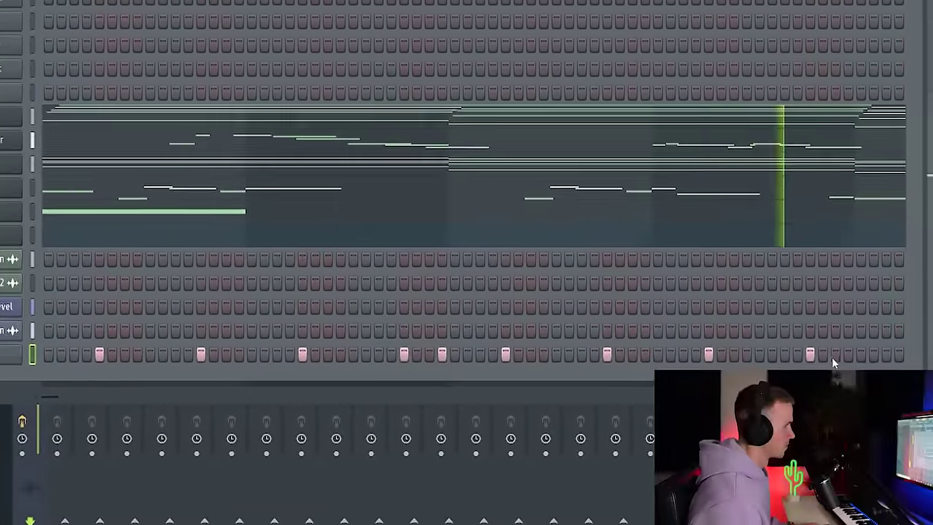
click(853, 362)
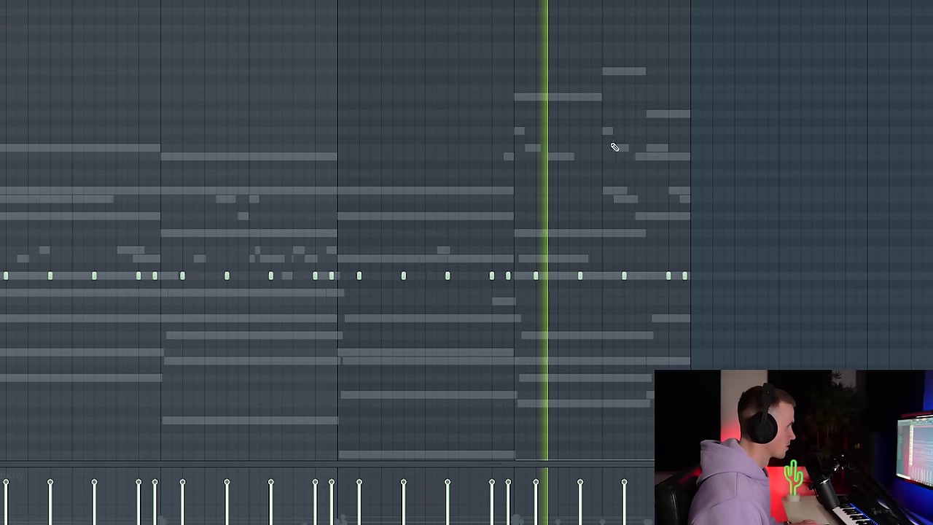
scroll(616, 155, up, 2)
scroll(659, 223, up, 2)
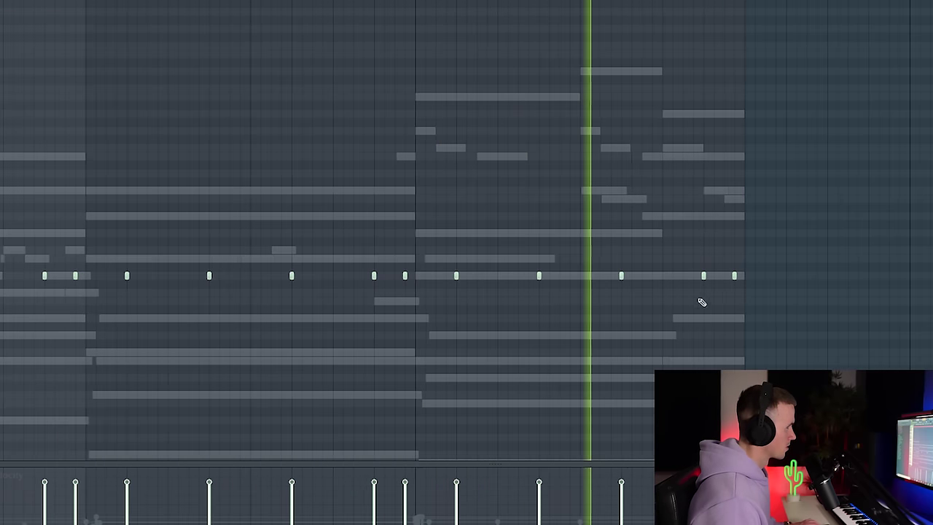
scroll(703, 302, up, 2)
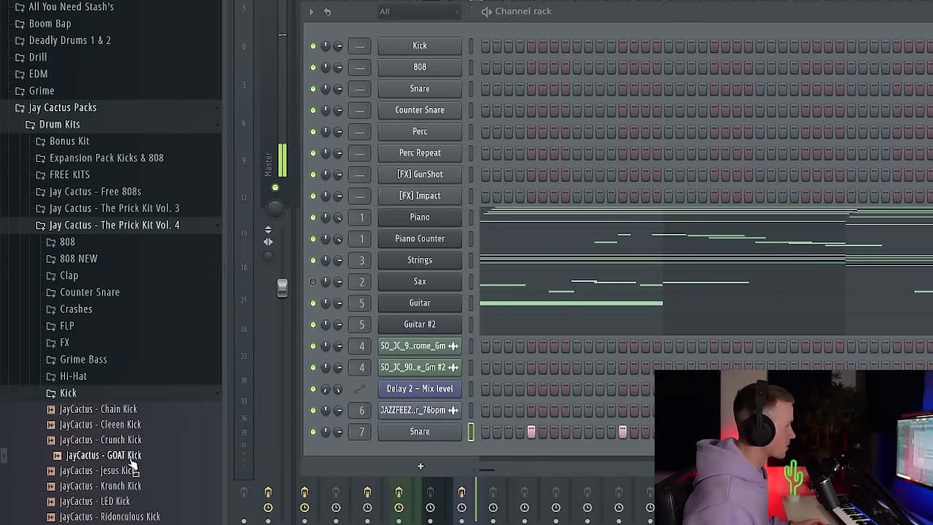
Step: Add the JayCactus - GOAT Kick sample from The Prick Kit Vol. 4 as a new channel below the Snare
drag(133, 470, 416, 451)
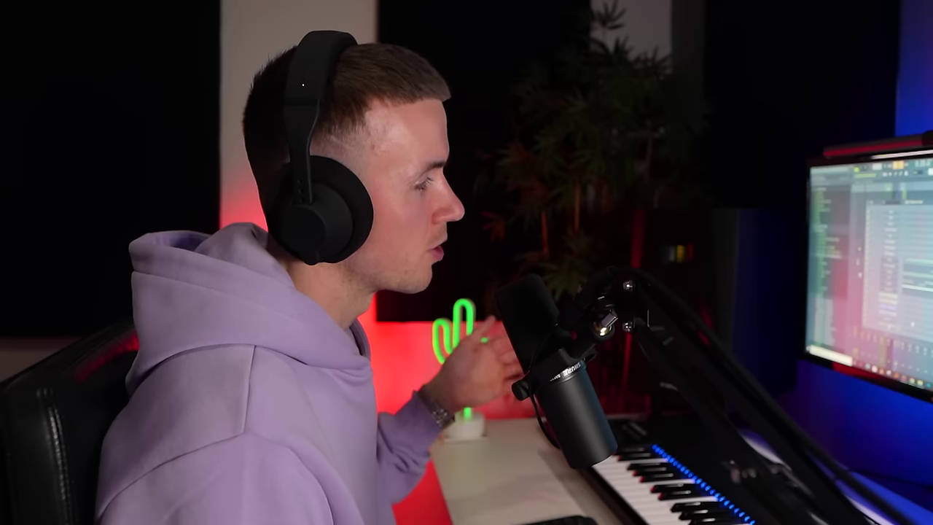